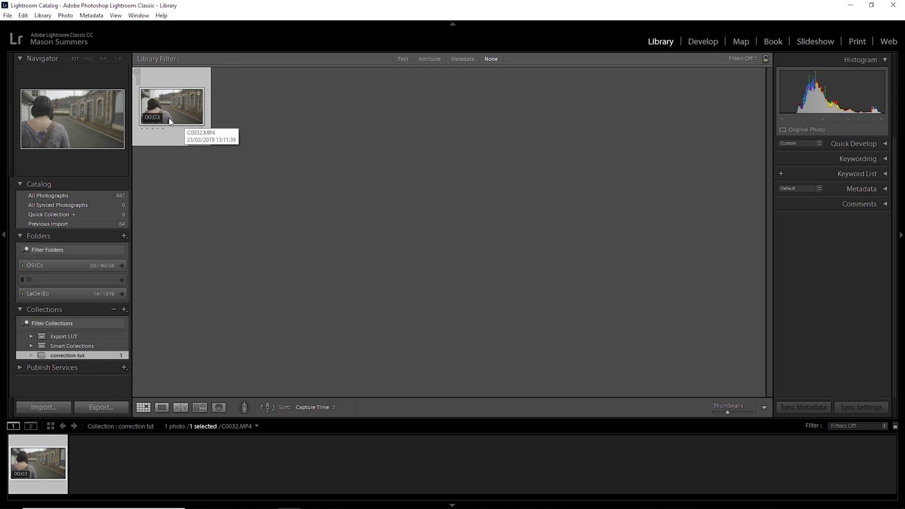
Step: Open the C0032.MP4 clip in Loupe view, play it through, and try to open it in the Develop module
double_click(169, 114)
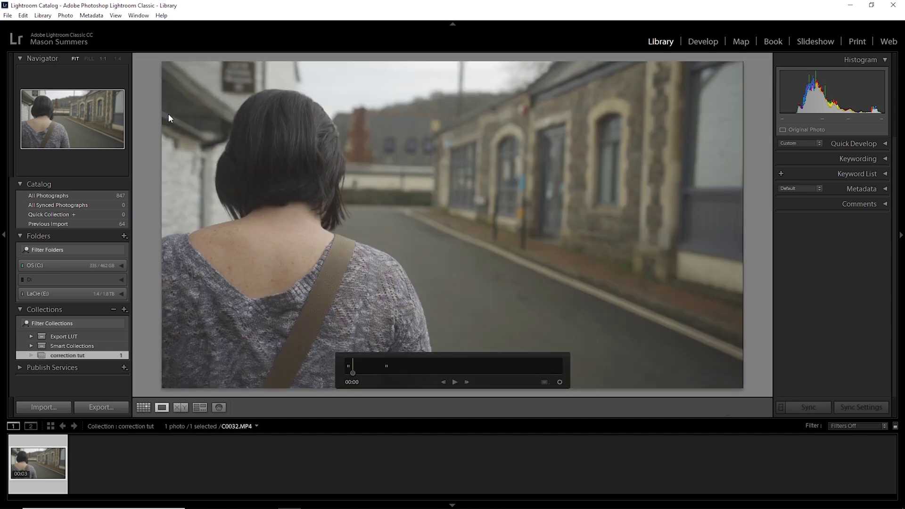
key("space")
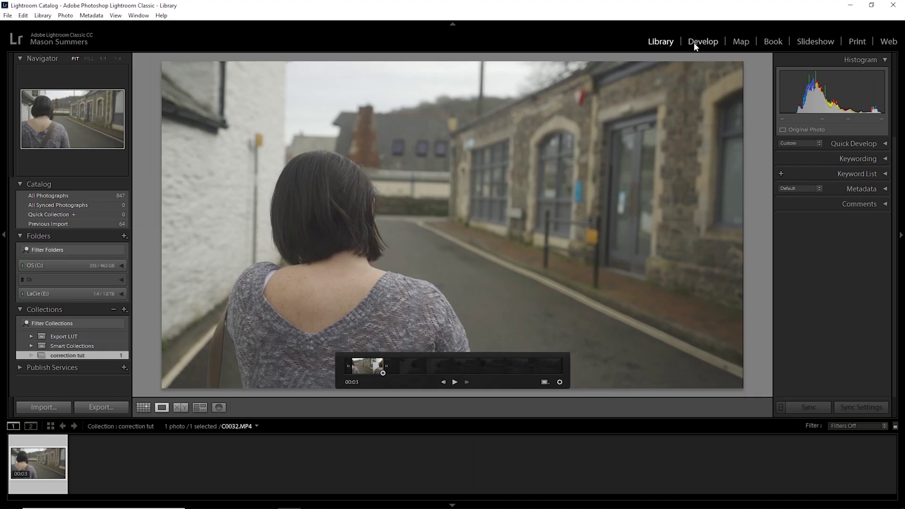
left_click(702, 42)
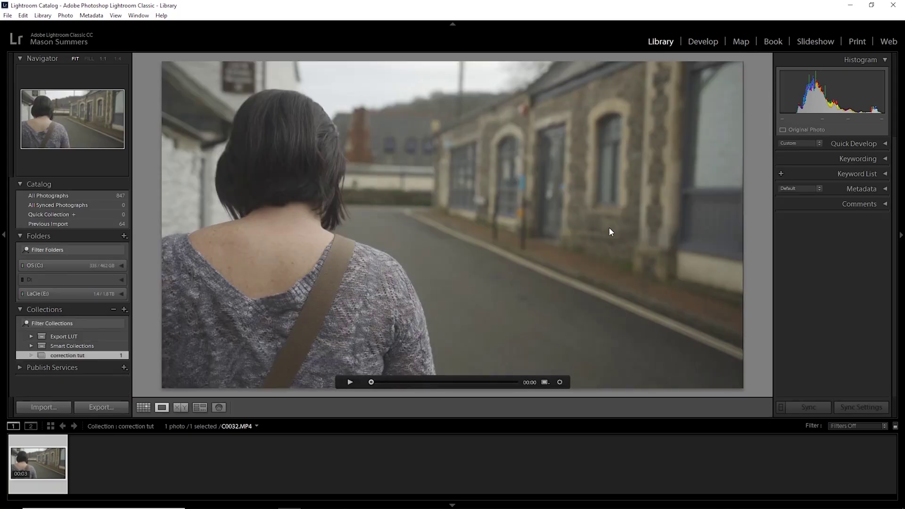
Step: Show the clip's frame timeline, move the playhead to the start, and capture that frame as a still image
left_click(560, 382)
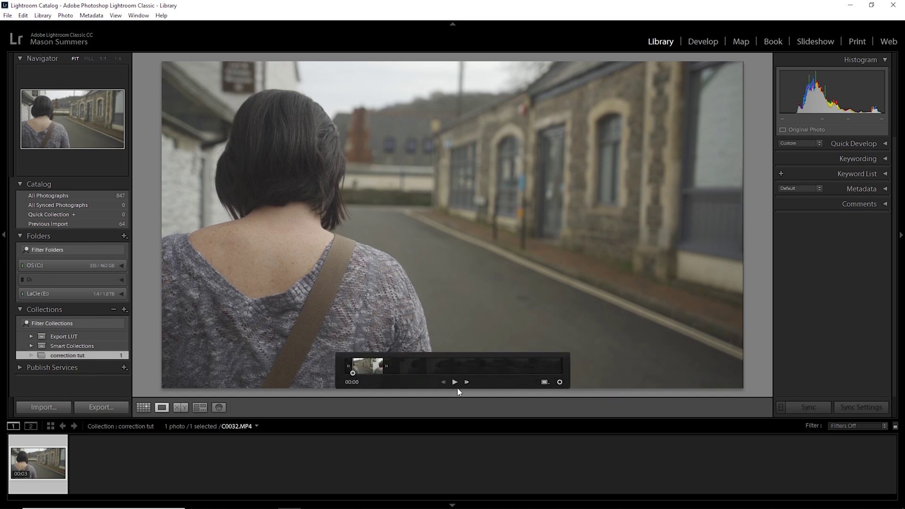
mouse_move(352, 375)
left_mouse_down()
mouse_move(380, 376)
mouse_move(351, 375)
left_mouse_up()
left_click(545, 382)
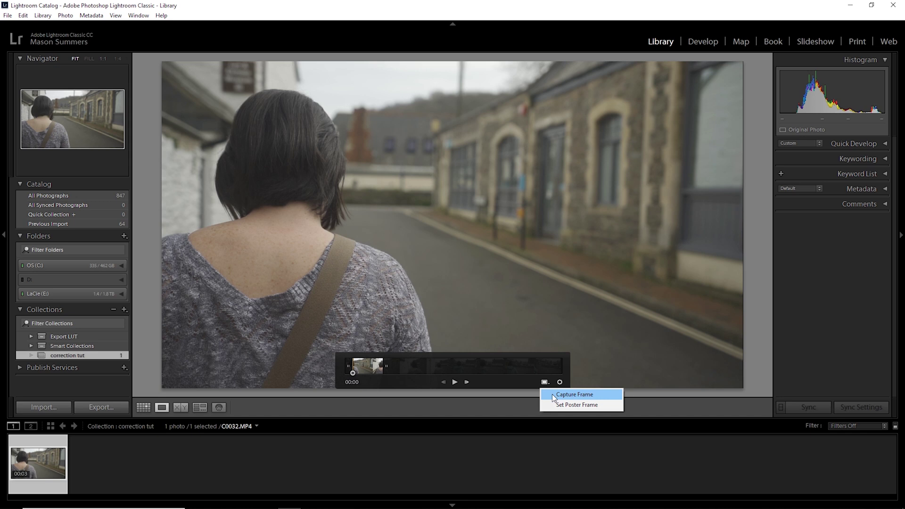
left_click(552, 394)
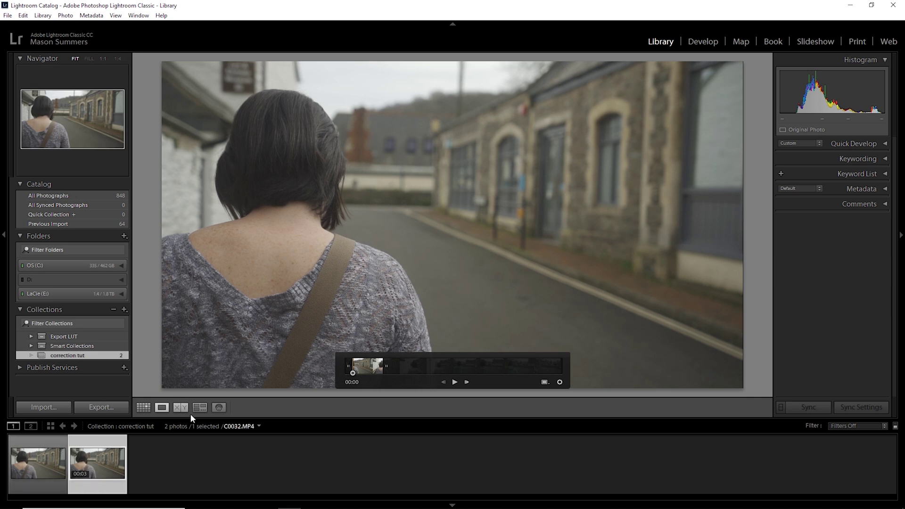
Step: Select the captured still C0032-3.jpg and open it in the Develop module
left_click(186, 427)
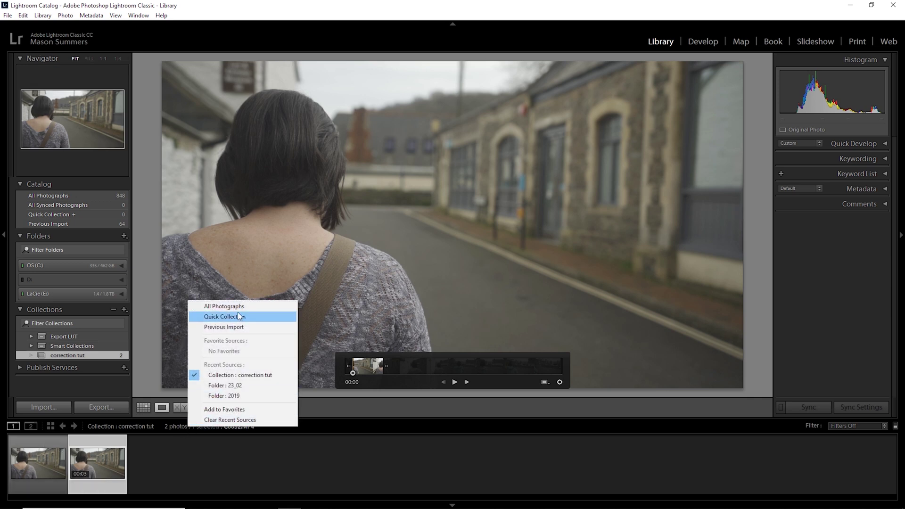
left_click(174, 474)
left_click(56, 482)
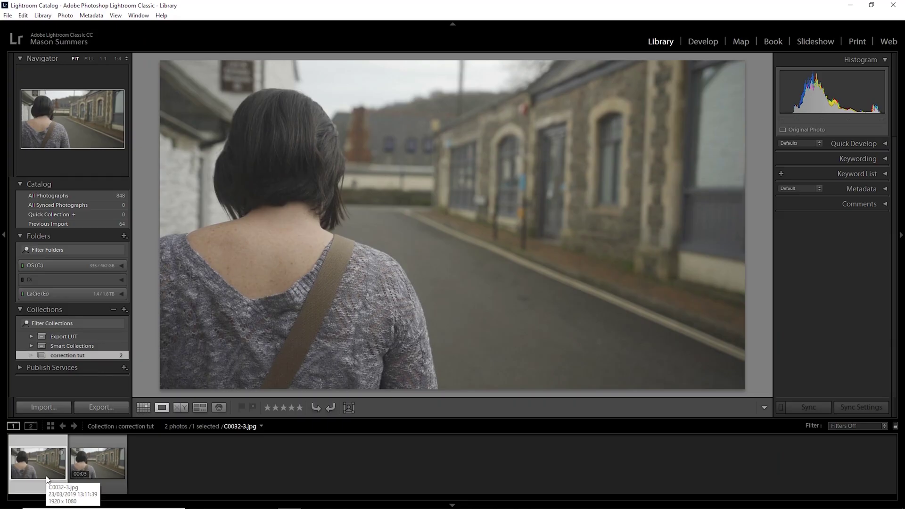
left_click(702, 41)
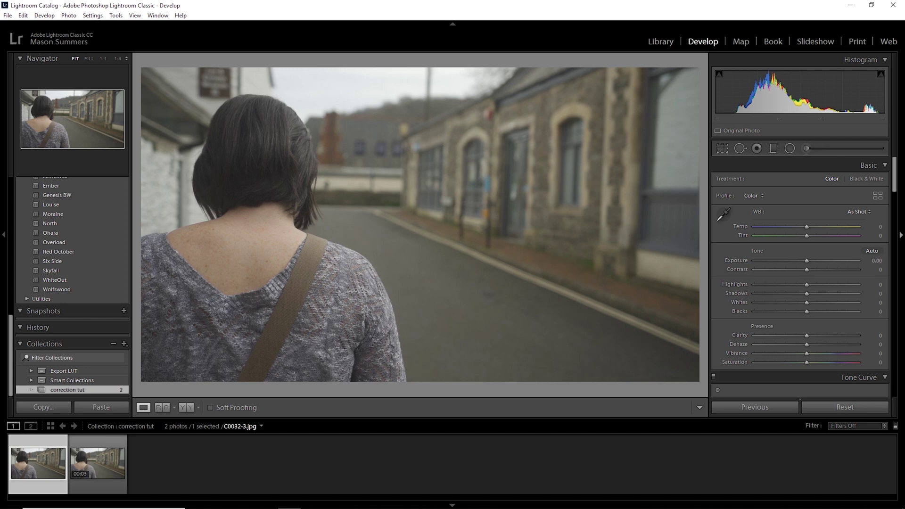
Step: Cool the still's temperature to −4 and apply the Skyfall preset to it
mouse_move(806, 227)
left_mouse_down()
mouse_move(747, 230)
mouse_move(834, 228)
mouse_move(804, 228)
left_mouse_up()
left_click_drag(807, 260, 827, 269)
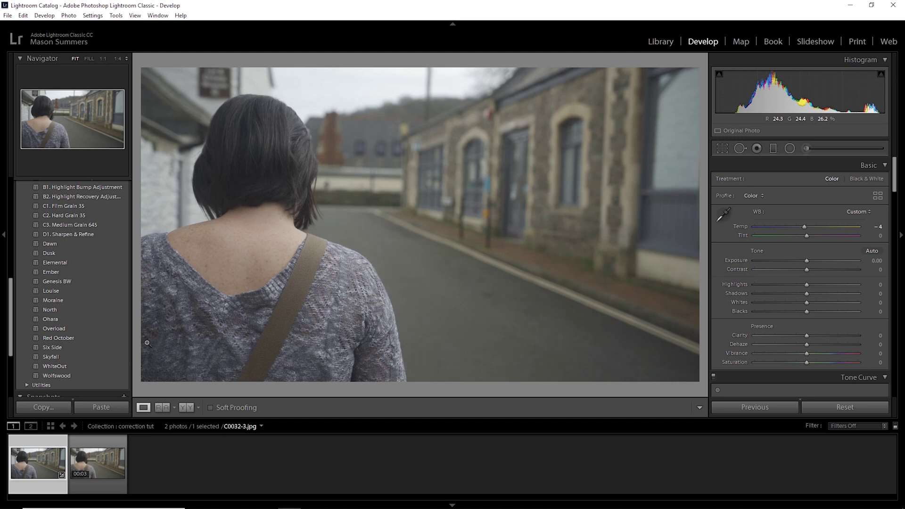
left_click(117, 359)
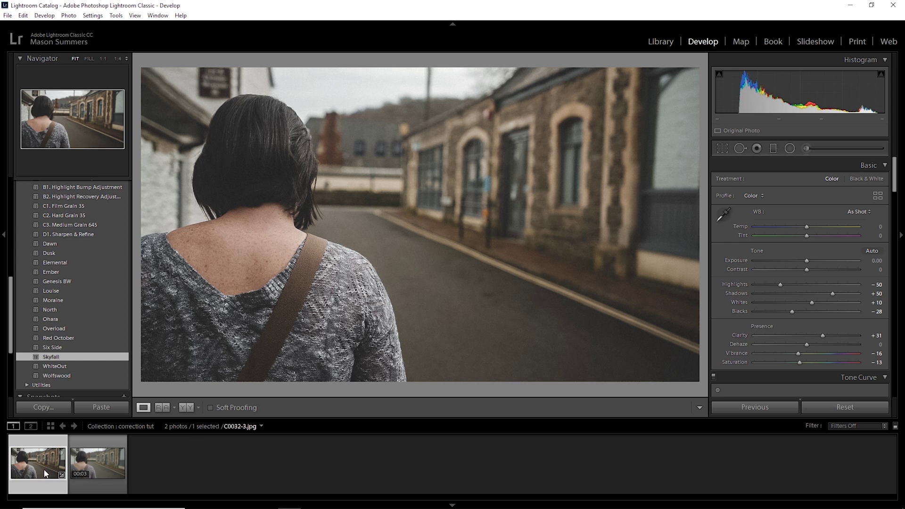
Step: Add C0032.MP4 to the selection and synchronize the still's develop settings to it with the default checked settings
left_click(104, 467, "ctrl")
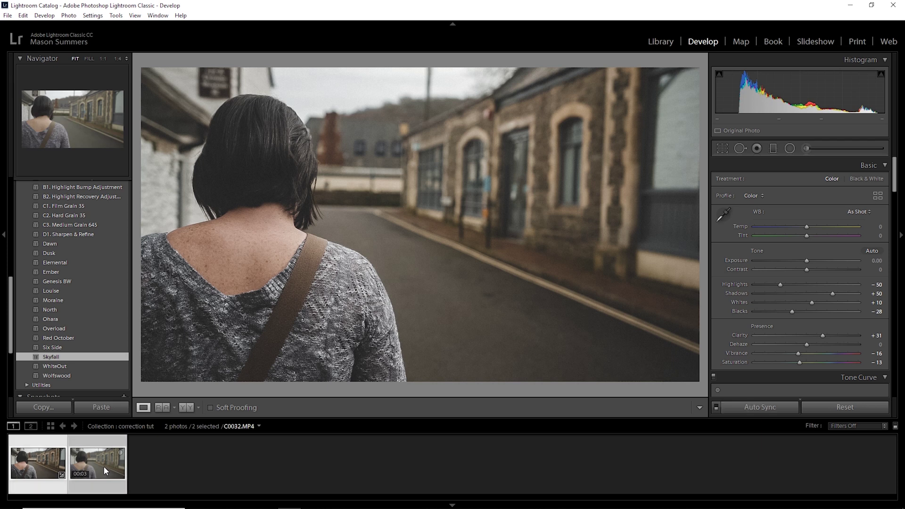
left_click(738, 408)
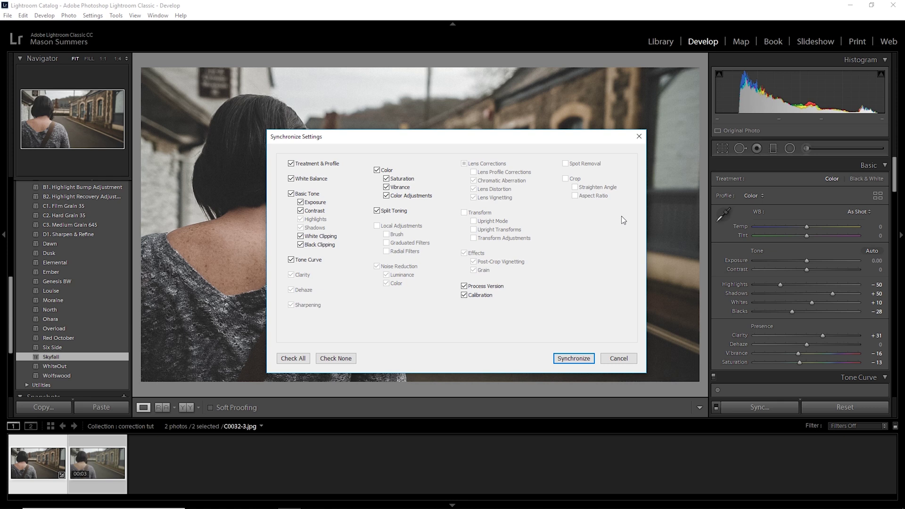
left_click(561, 357)
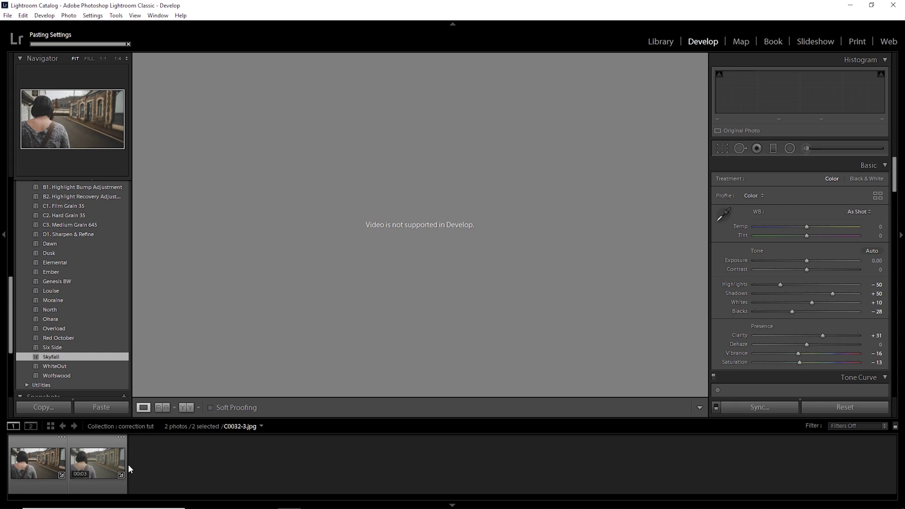
Step: Select only the C0032.MP4 clip and play it in the Library to review the synchronized grade
left_click(142, 462)
left_click(91, 465)
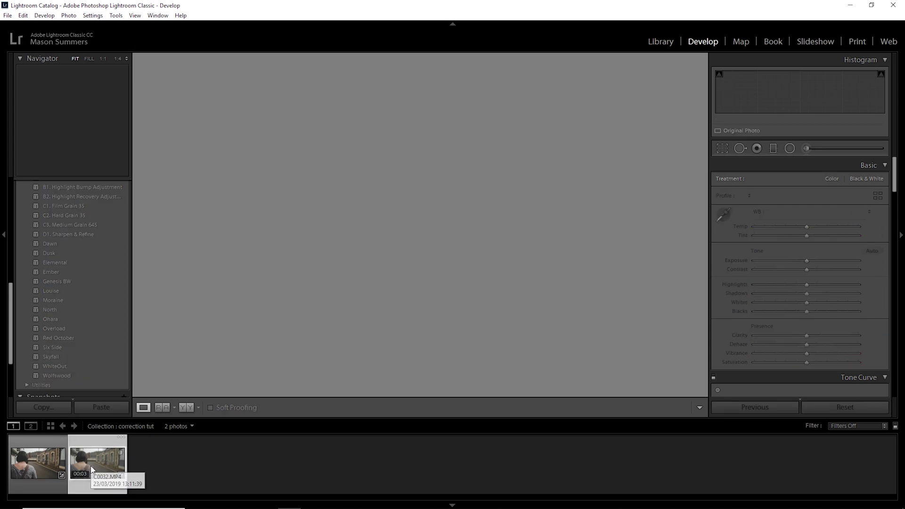
left_click(661, 42)
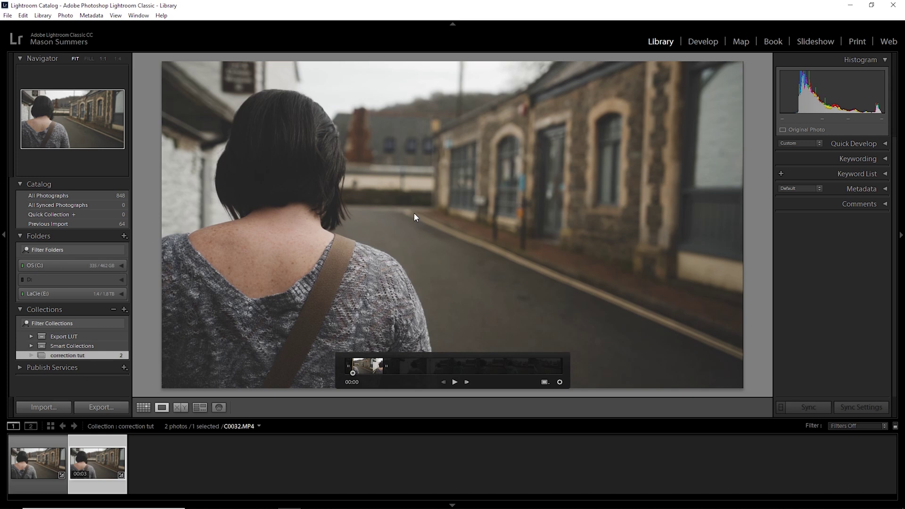
left_click(455, 382)
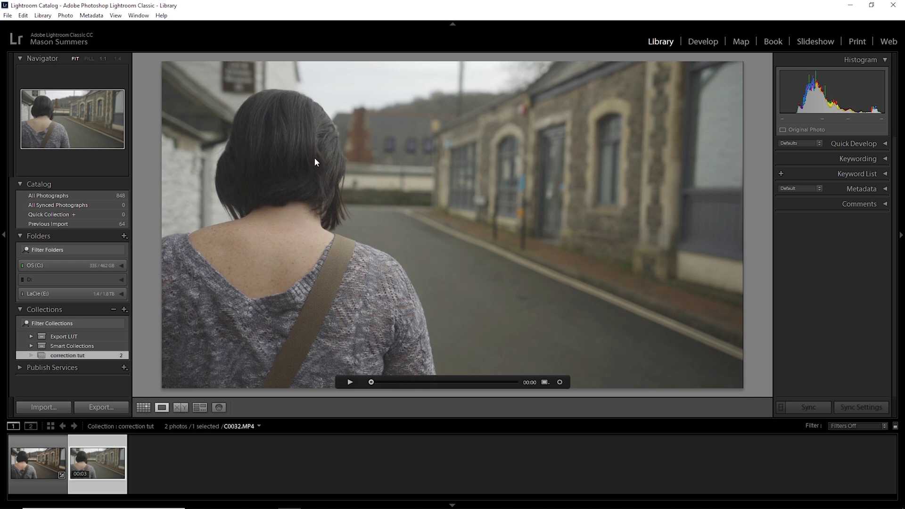
left_click(3, 16)
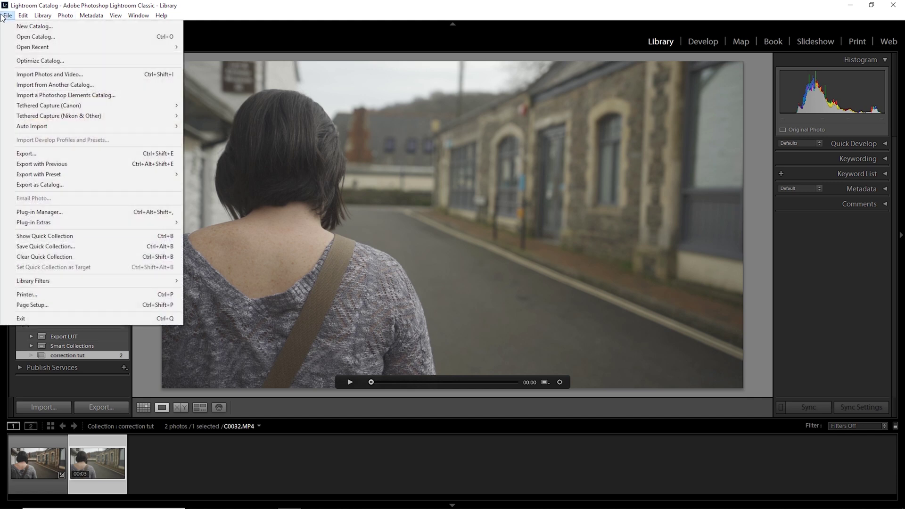
mouse_move(76, 221)
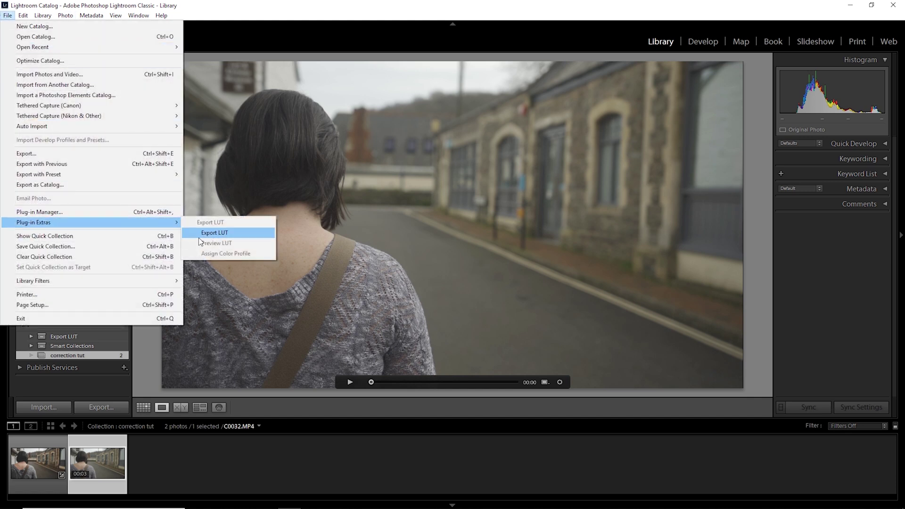
left_click(258, 456)
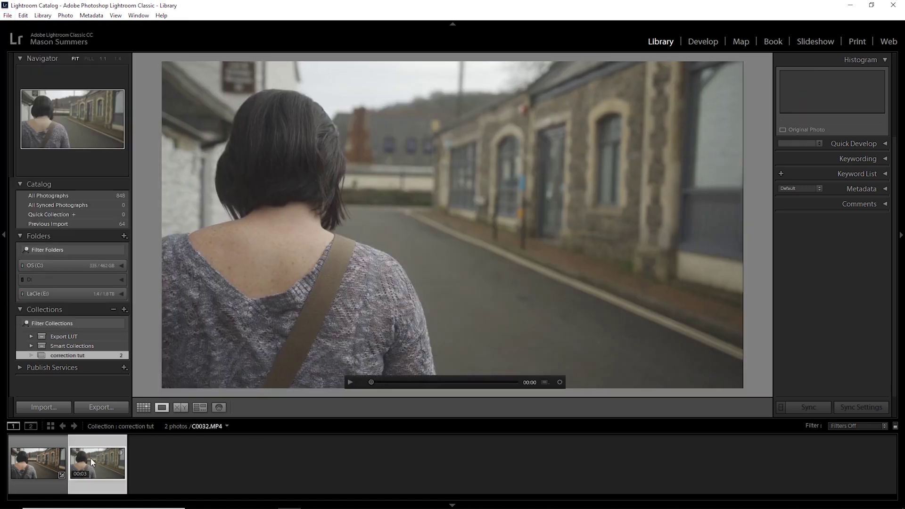
left_click(90, 458)
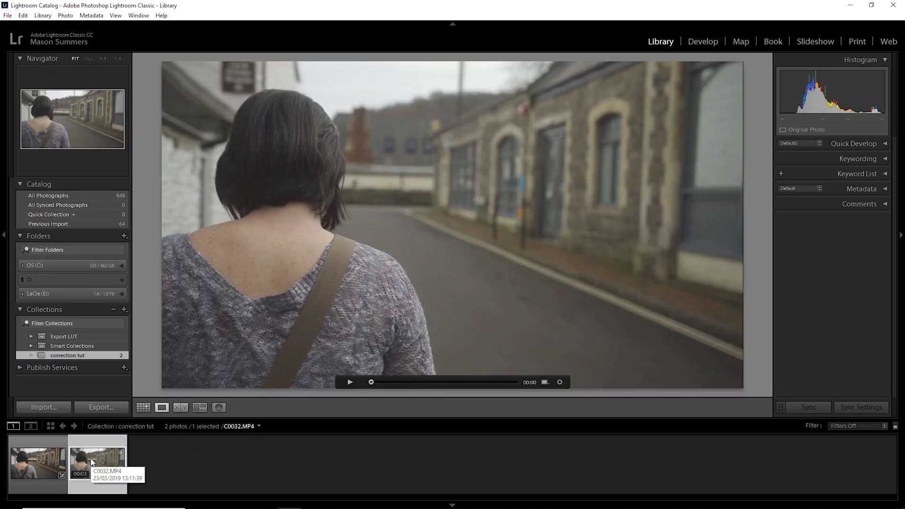
Step: Open the still C0032-3.jpg in the Develop module and reset all its adjustments
left_click(38, 460)
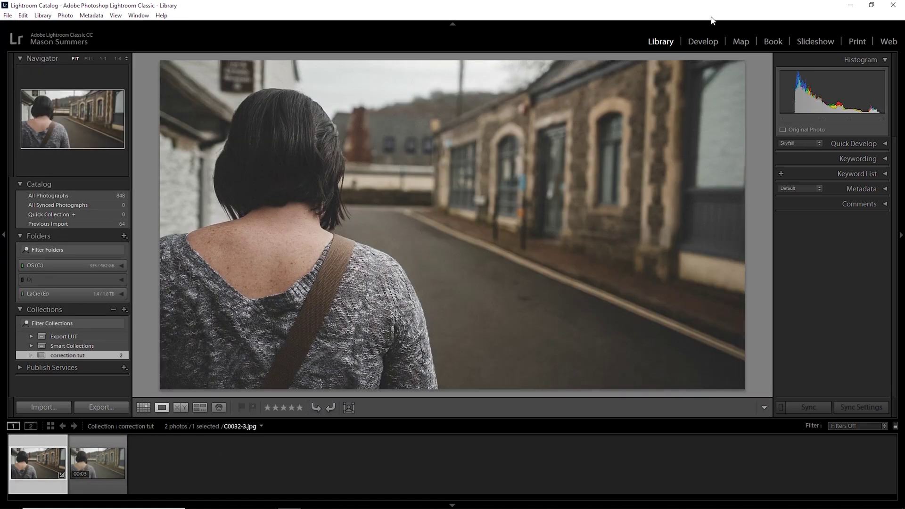
left_click(702, 42)
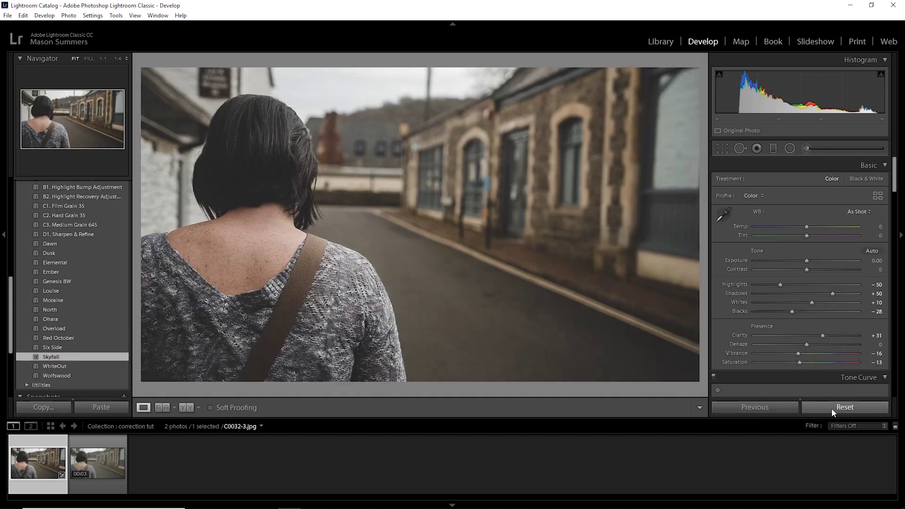
left_click(831, 407)
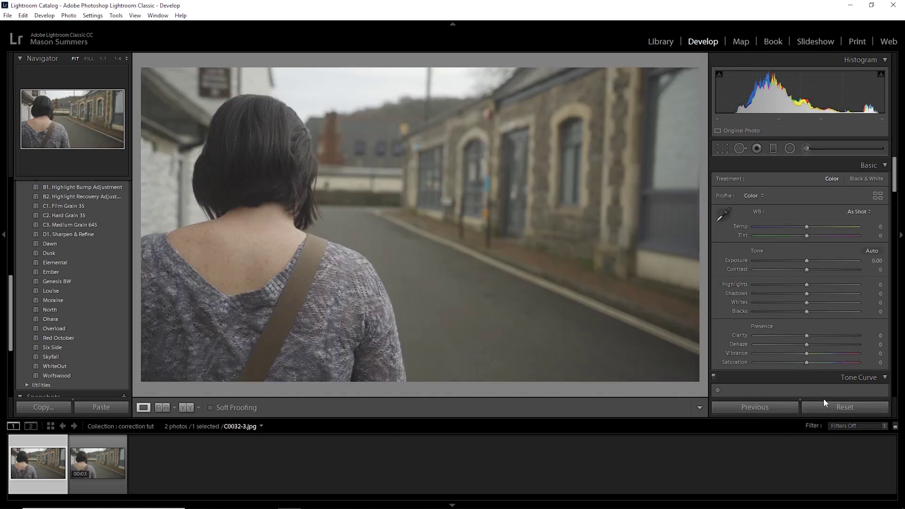
Step: Set the still's white balance by sampling the gray window area of the building and increase the contrast
key("w")
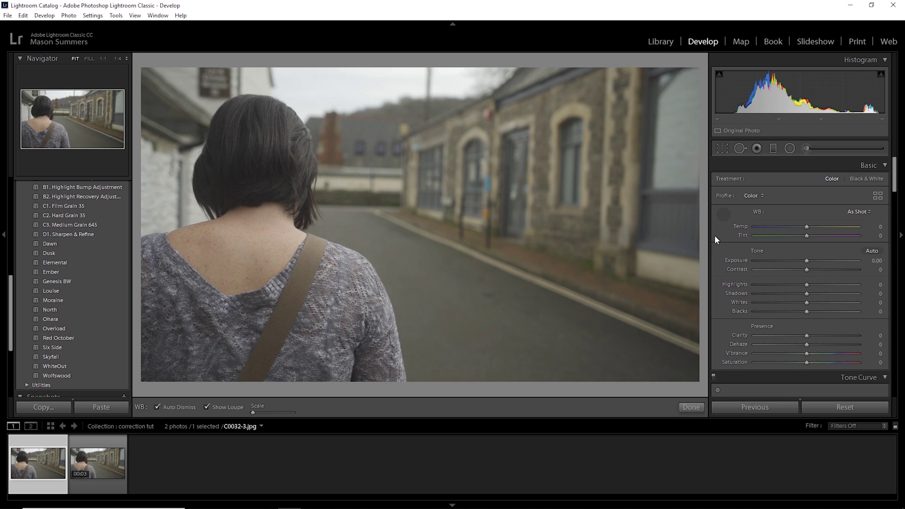
left_click(674, 221)
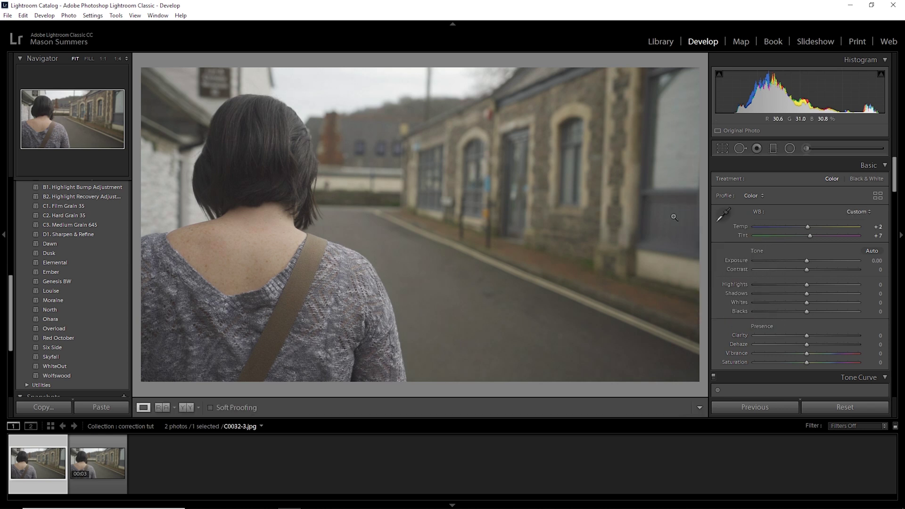
left_click_drag(807, 269, 825, 267)
Step: Shift the still's color sliders toward a muted, moody look and pull down the shadows on the RGB point curve
scroll(740, 302, "down", 4)
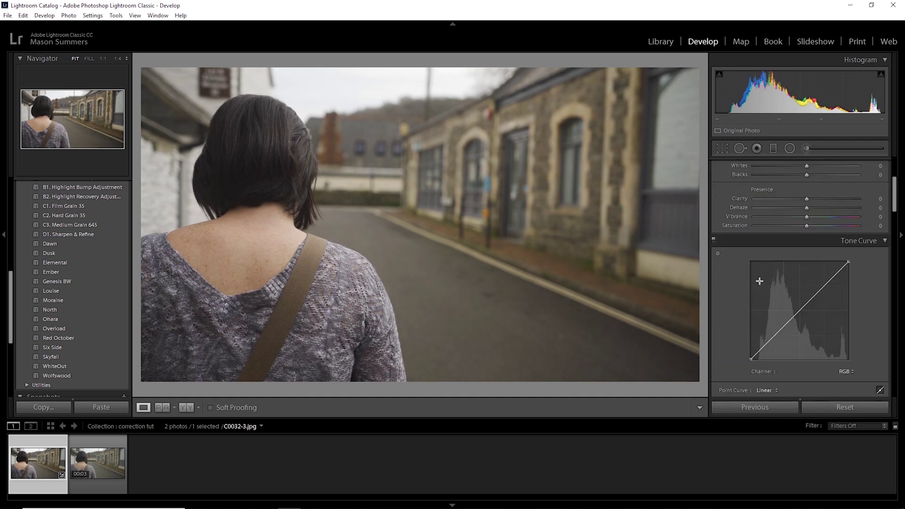
scroll(804, 231, "down", 12)
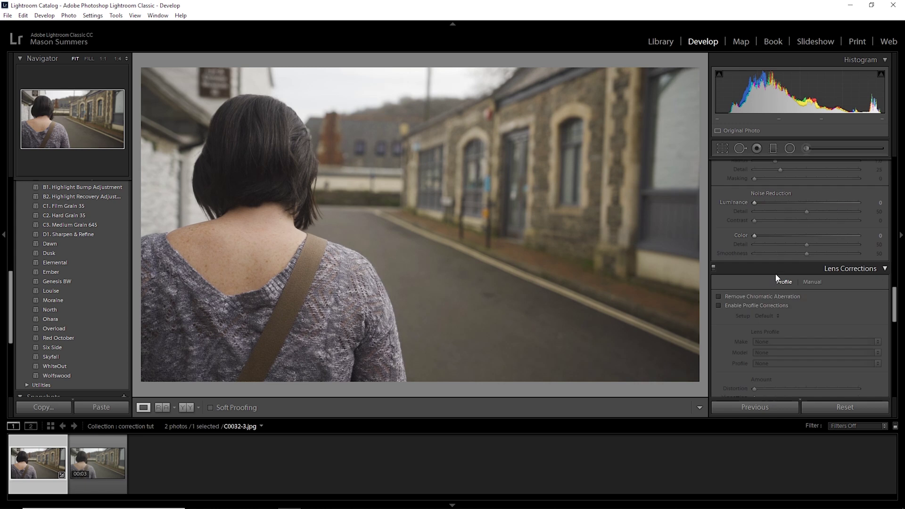
scroll(802, 278, "down", 4)
left_click_drag(807, 312, 770, 315)
mouse_move(806, 344)
left_mouse_down()
mouse_move(783, 343)
mouse_move(819, 346)
mouse_move(799, 343)
left_mouse_up()
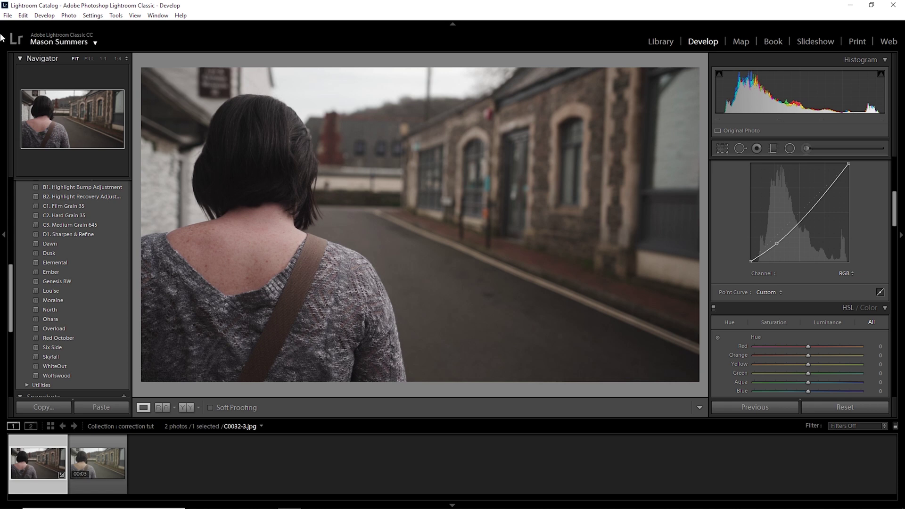
Step: Start a LUT export of the edited still with the Export LUT plug-in
left_click(8, 15)
mouse_move(46, 220)
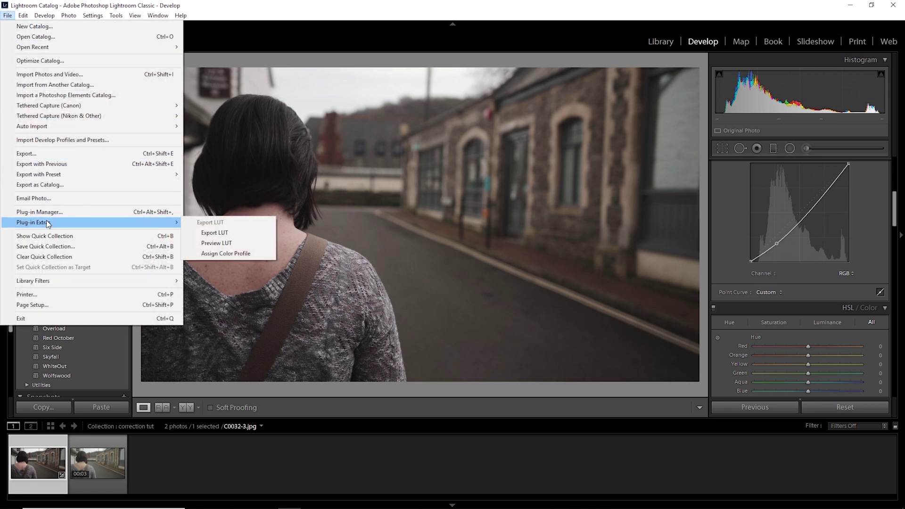
left_click(243, 232)
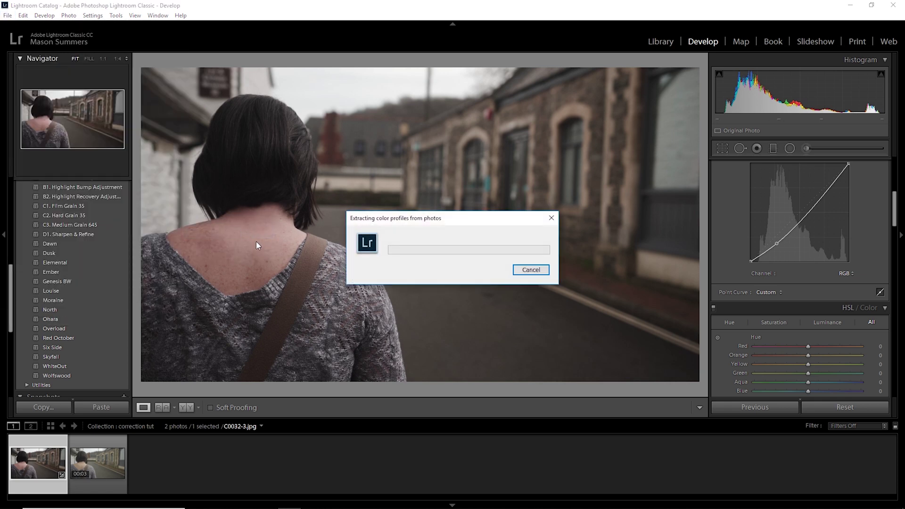
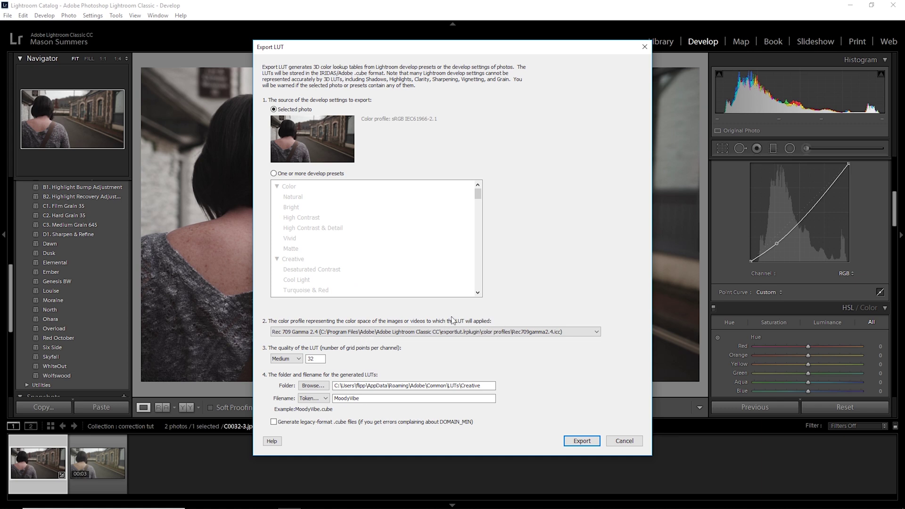
Step: Choose Rec 709 Gamma 2.4 as the LUT's color profile and Medium quality with 32 grid points
left_click(358, 331)
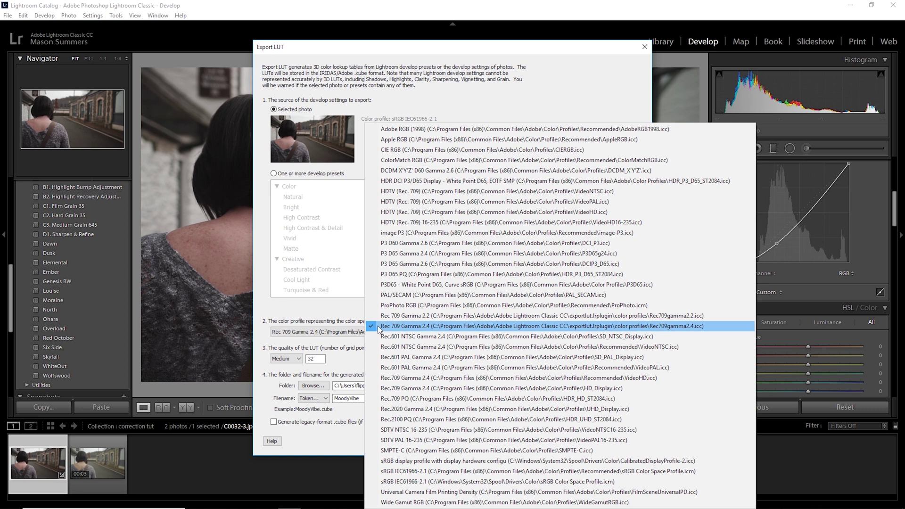
left_click(381, 328)
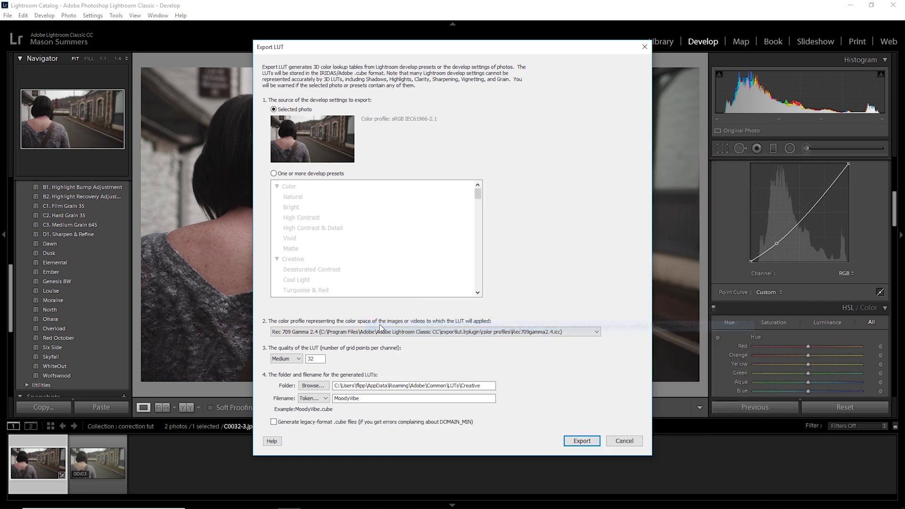
left_click(298, 360)
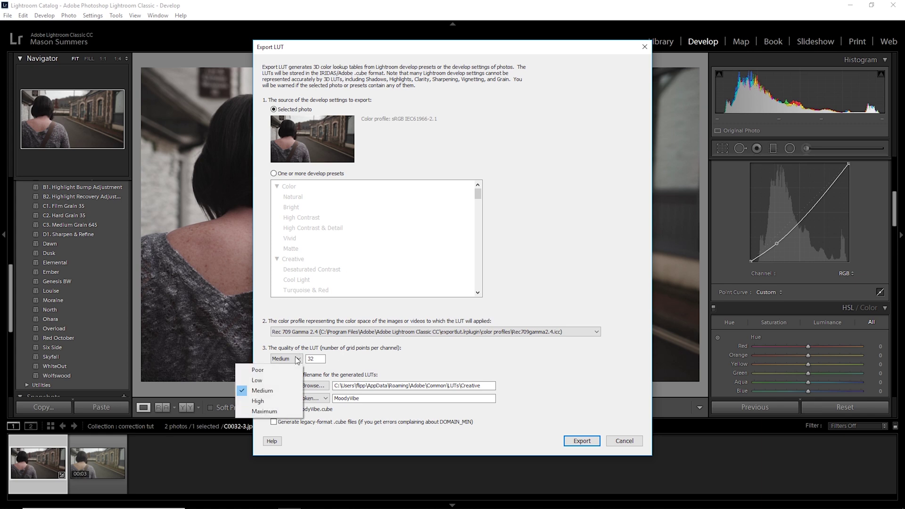
left_click(264, 394)
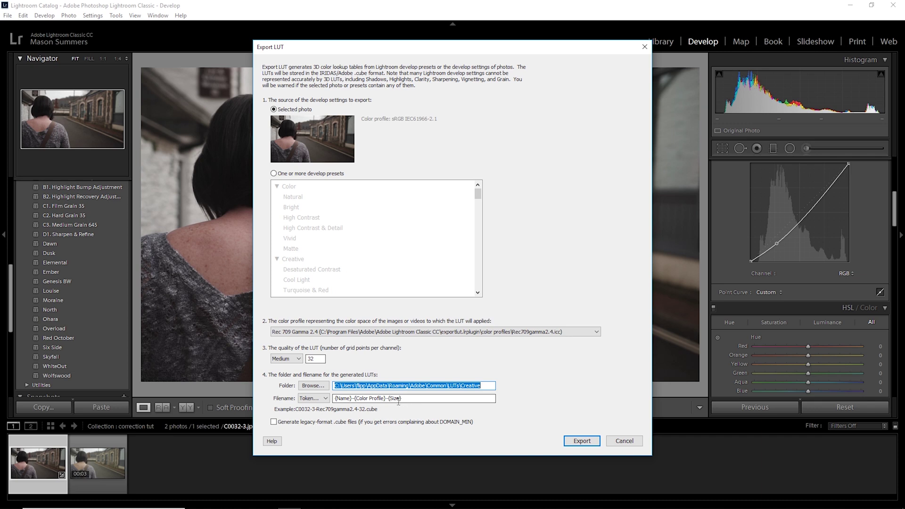
Step: Name the LUT file "LUT Tutorial" and export it to the Creative LUTs folder
left_click(341, 399)
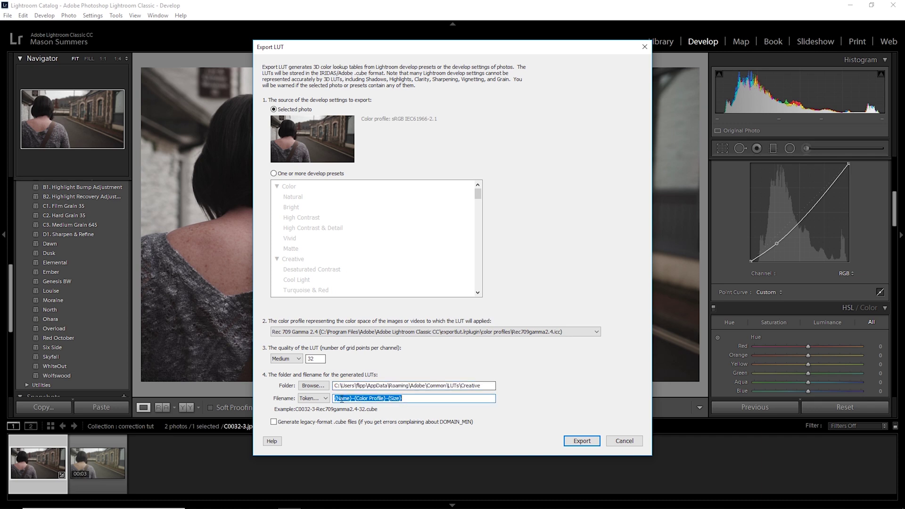
type("LUT Tutor")
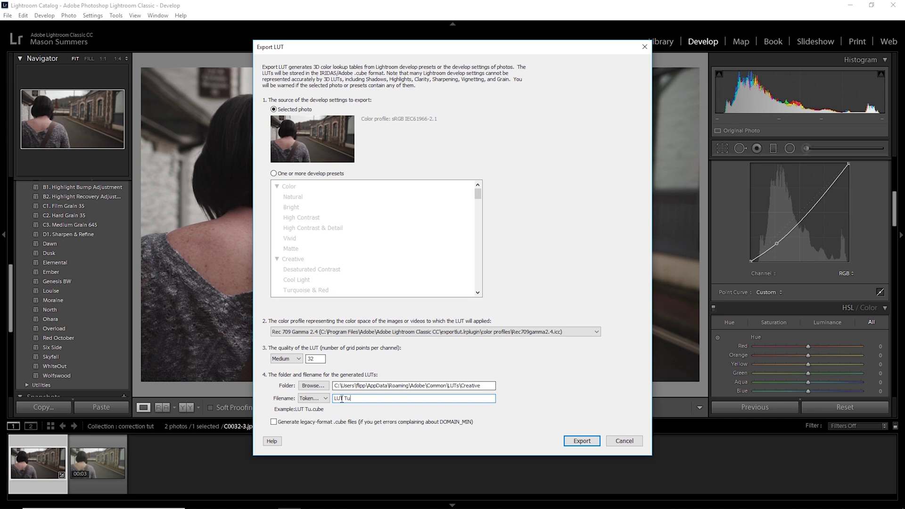
type("ial")
left_click(573, 444)
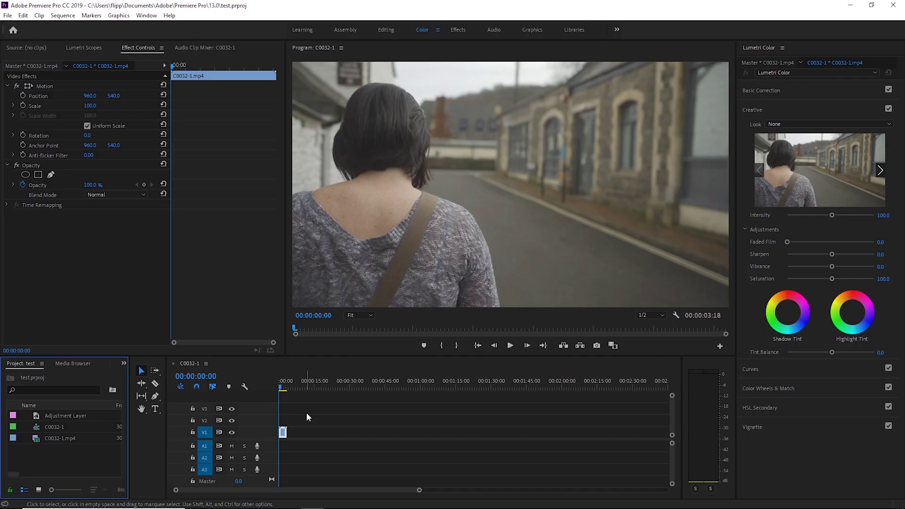
Step: Switch to Premiere Pro, preview the ungraded C0032-1 clip and return the playhead to the start
key("space")
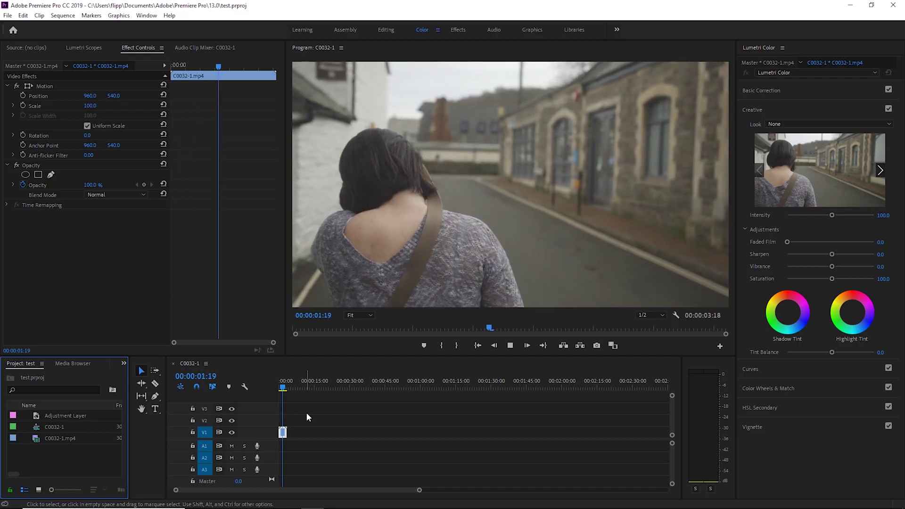
key("space")
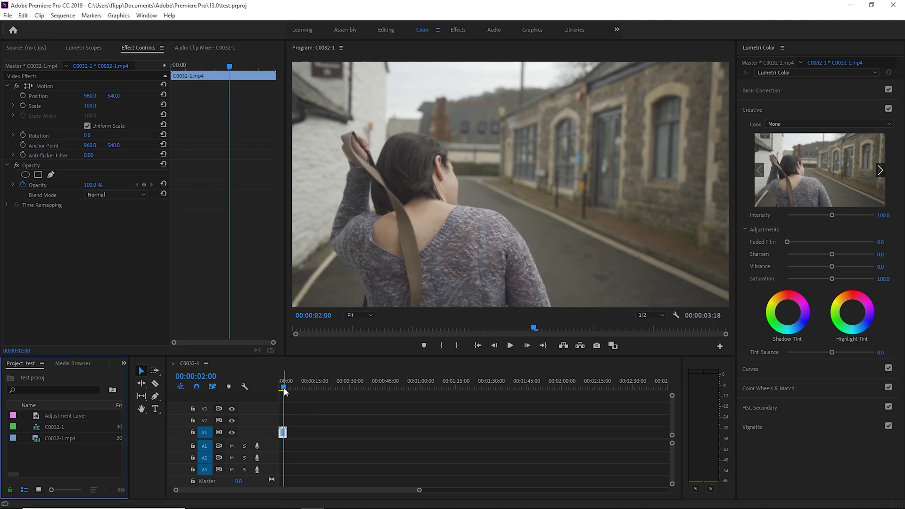
left_click_drag(284, 391, 278, 391)
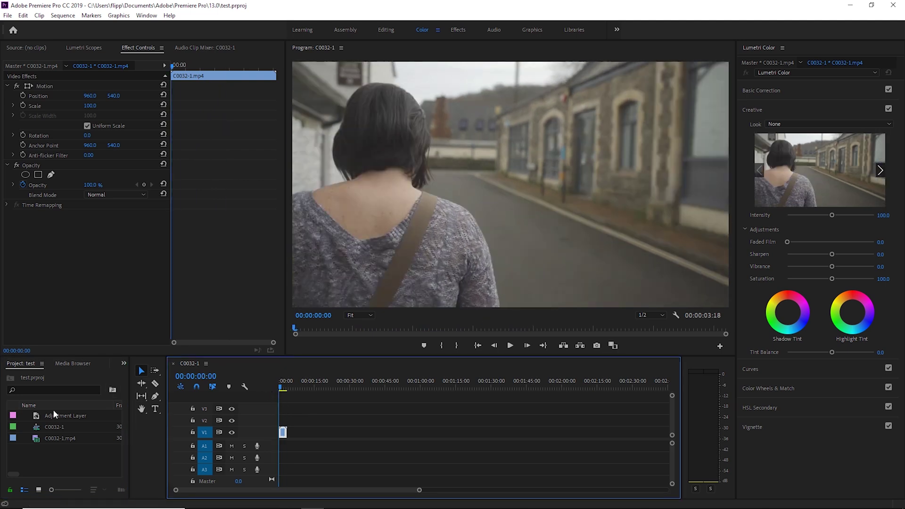
Step: Place the adjustment layer on track V2 above the clip and apply the LUT Tutorial creative look to it
left_click_drag(52, 415, 285, 420)
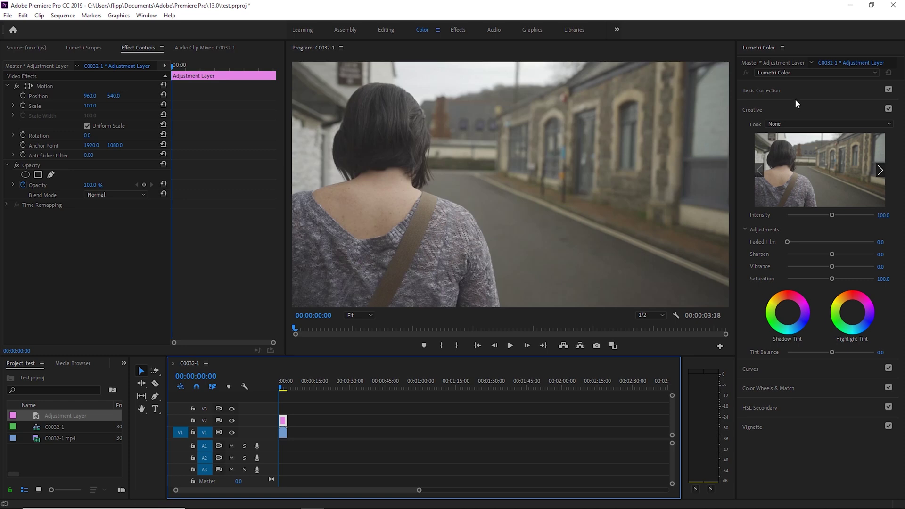
left_click(809, 130)
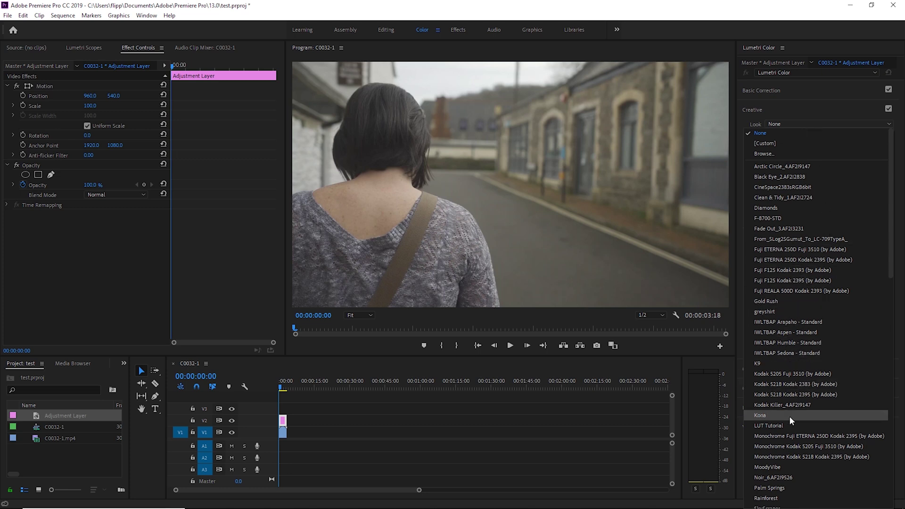
left_click(789, 425)
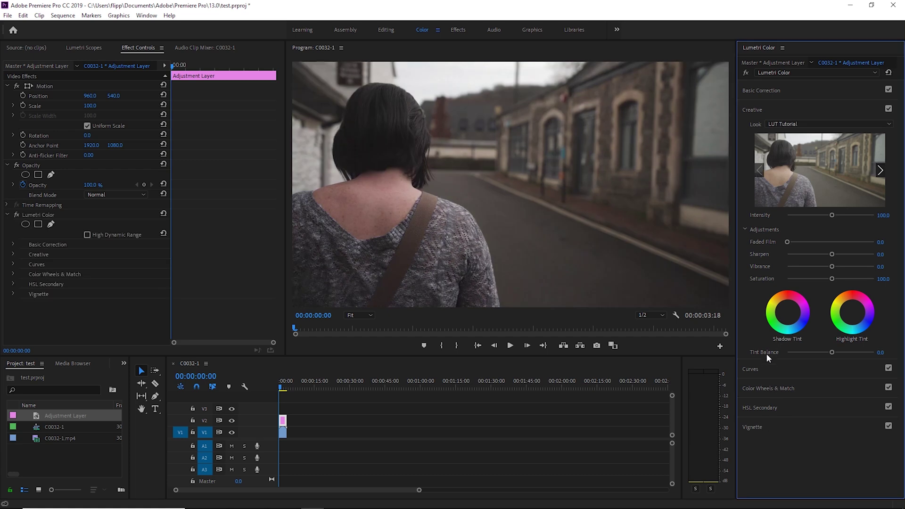
Step: Try the look at an intensity of about 29, reset it to 100 and play the graded clip
left_click_drag(831, 215, 800, 225)
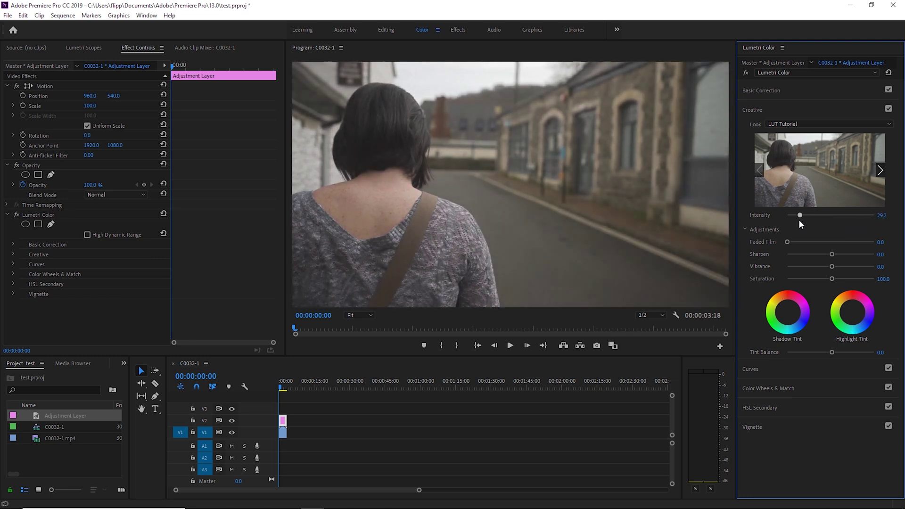
double_click(806, 215)
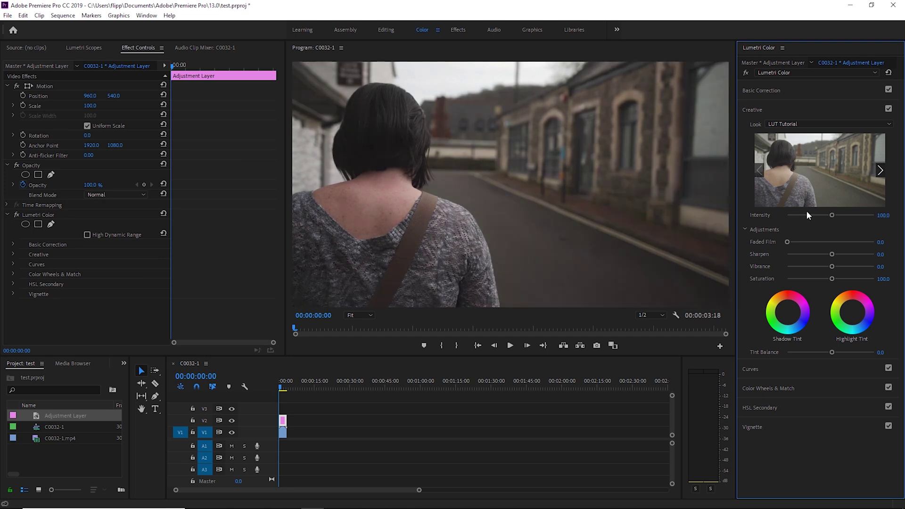
key("space")
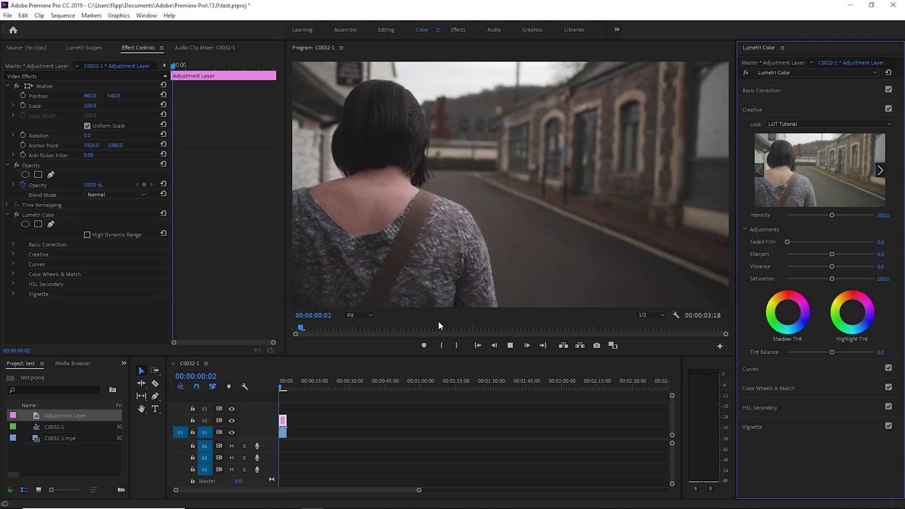